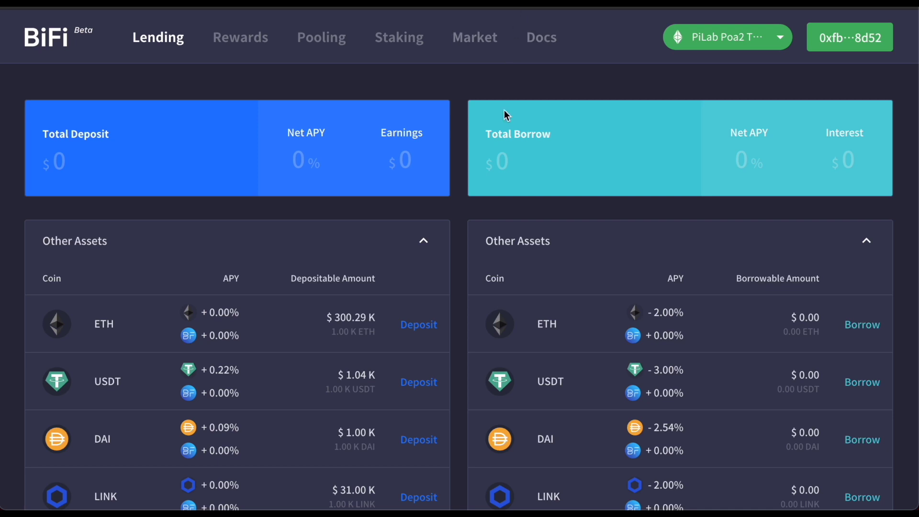
# Start a BTC deposit and generate BiFi's BTC deposit and repay addresses.
pyautogui.scroll(-3, 467, 148)
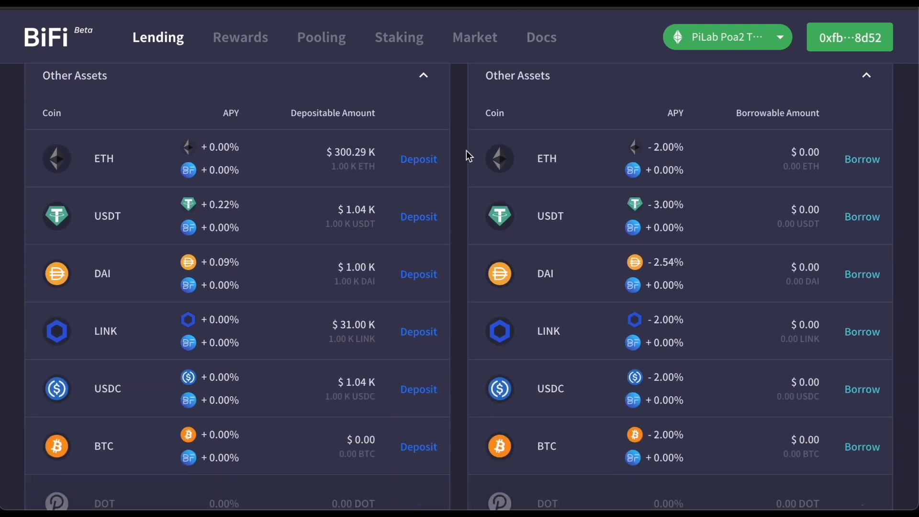
pyautogui.click(417, 428)
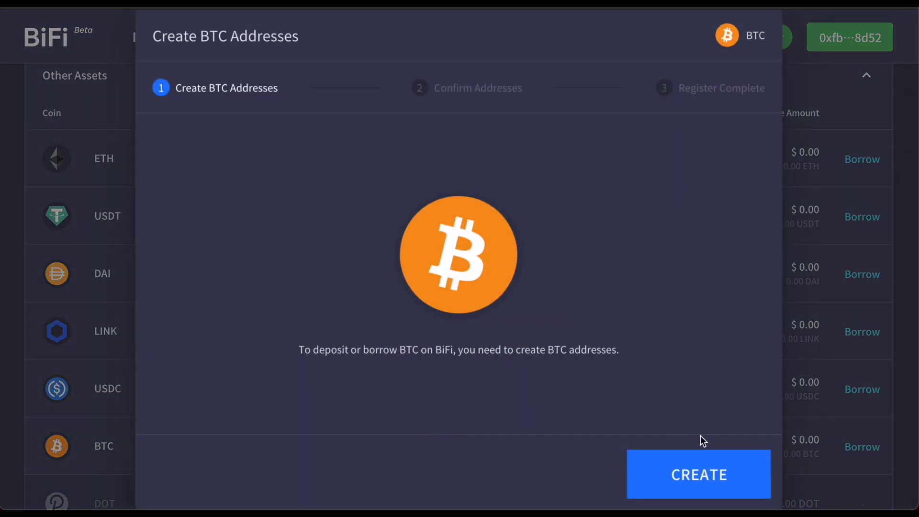
pyautogui.click(714, 473)
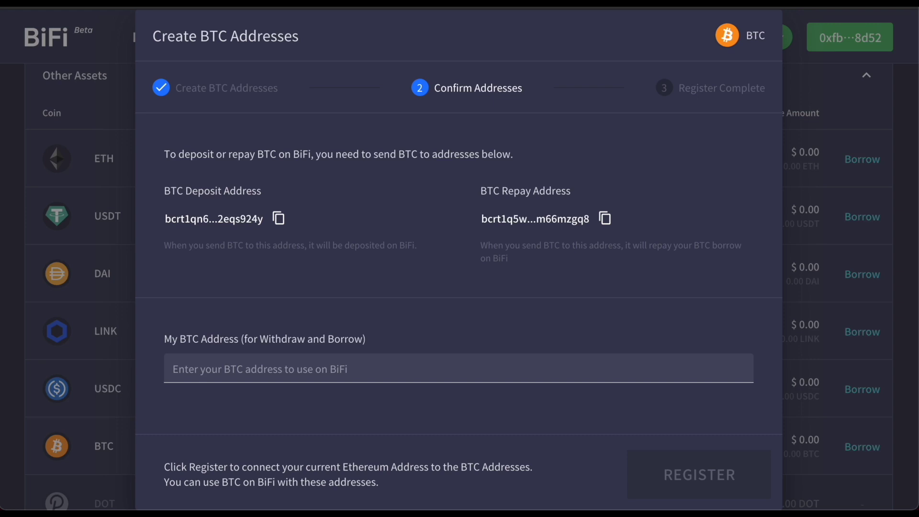
# Copy the Bitcoin Core For Refund address into BiFi's My BTC Address field.
pyautogui.moveTo(0, 6); pyautogui.dragTo(680, 54)
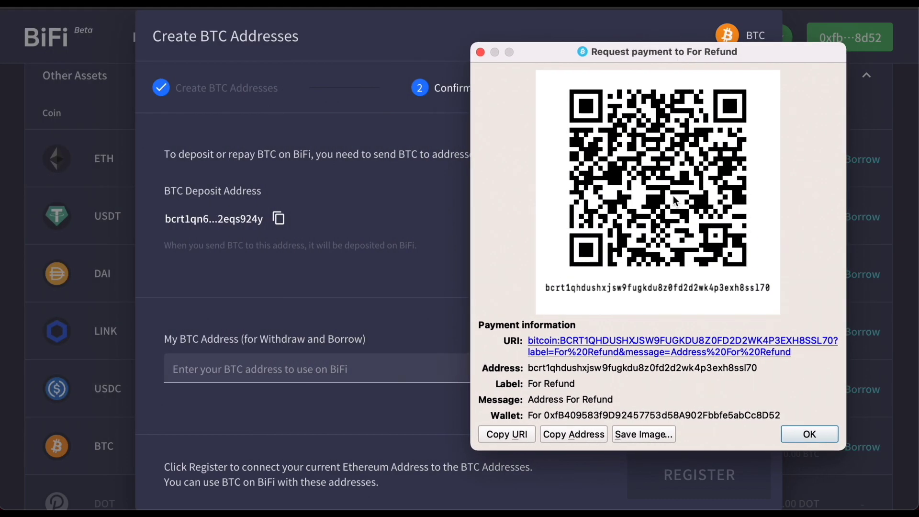
pyautogui.doubleClick(608, 372)
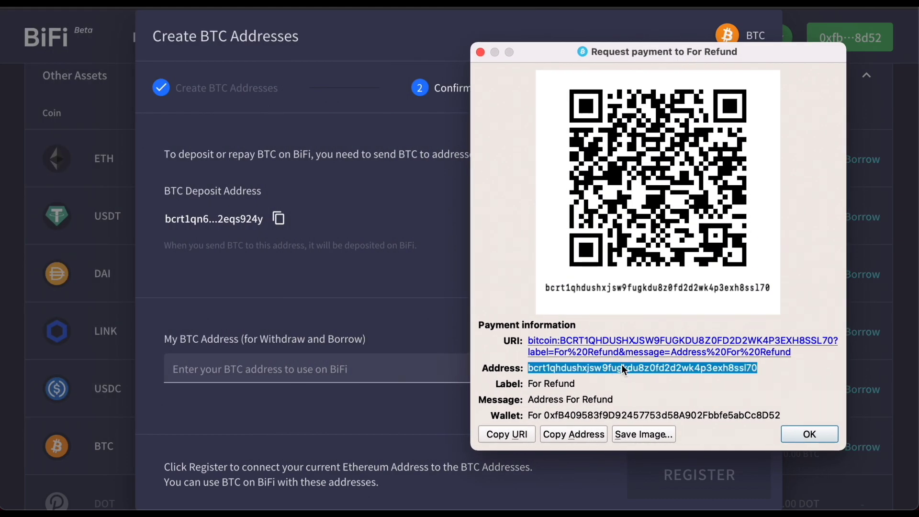
pyautogui.click(816, 436)
pyautogui.click(449, 363)
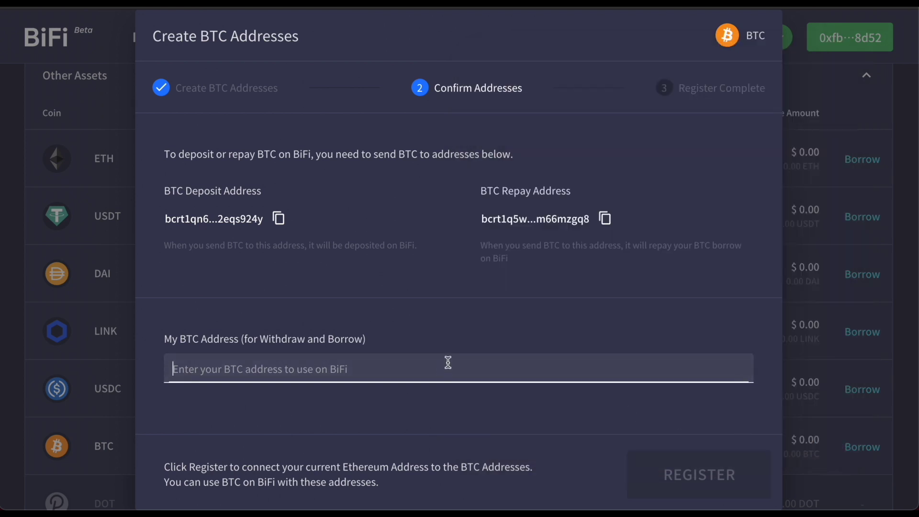
pyautogui.hotkey('ctrl', 'v')
# Register the BTC addresses, approving the MetaMask transaction and closing the completion dialog.
pyautogui.click(695, 474)
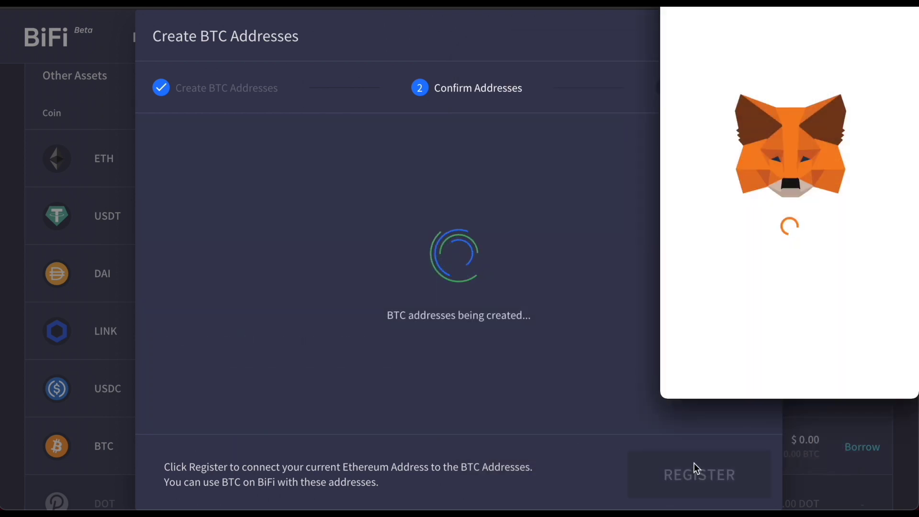
pyautogui.moveTo(834, 1); pyautogui.dragTo(798, 30)
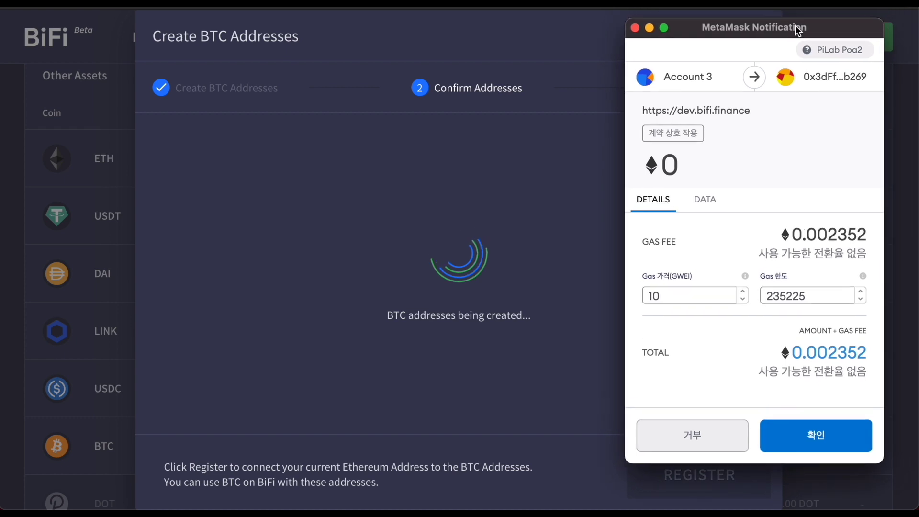
pyautogui.click(816, 445)
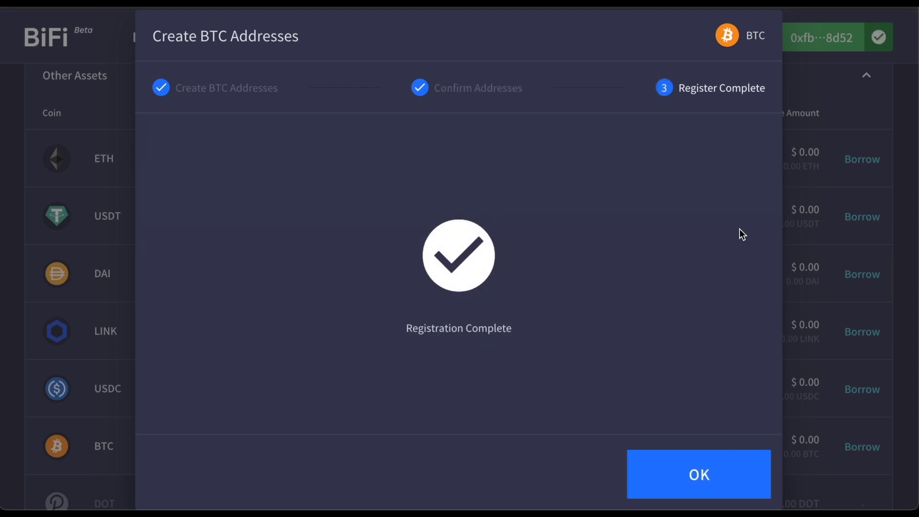
pyautogui.click(720, 468)
pyautogui.scroll(3, 456, 183)
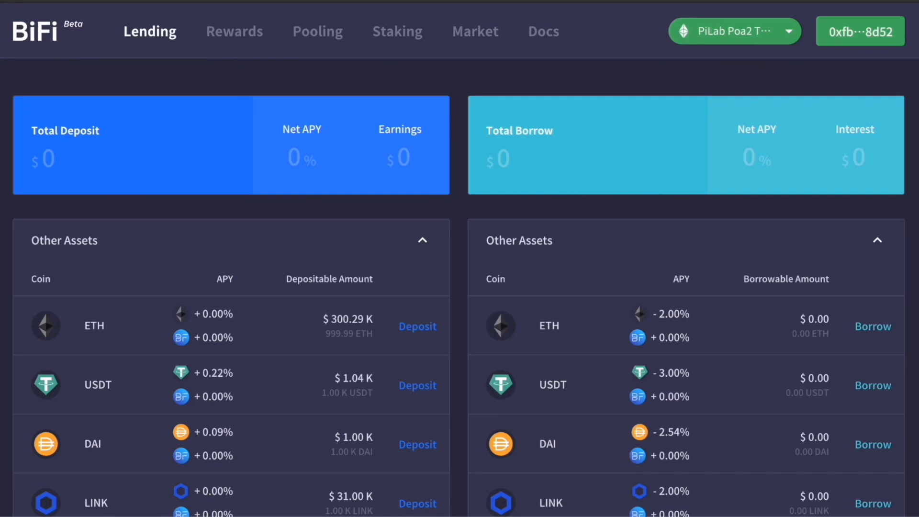
# Open the BTC Deposit dialog and place the Bitcoin Core wallet beside it.
pyautogui.scroll(-4, 453, 220)
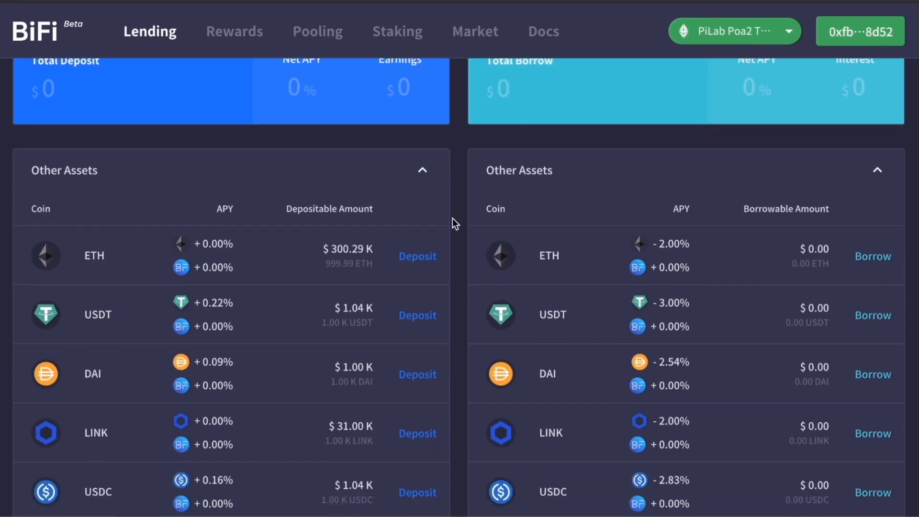
pyautogui.click(419, 424)
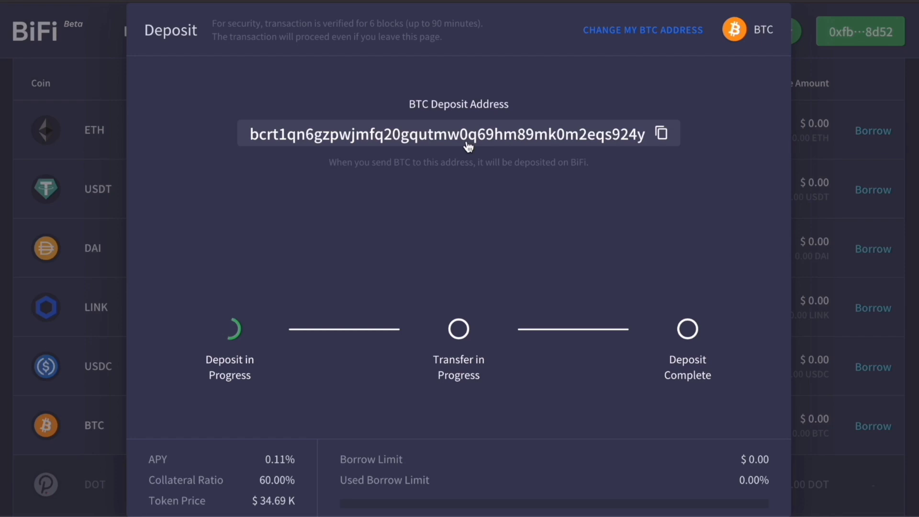
pyautogui.press('super+Tab')
pyautogui.moveTo(430, 116); pyautogui.dragTo(553, 115)
# Send 0.1 BTC from Bitcoin Core to the pasted BiFi deposit address.
pyautogui.click(456, 173)
pyautogui.write('bcrt1qn6gzpwjmfq20gqutmw0q69hm89mk0m2eqs924y')
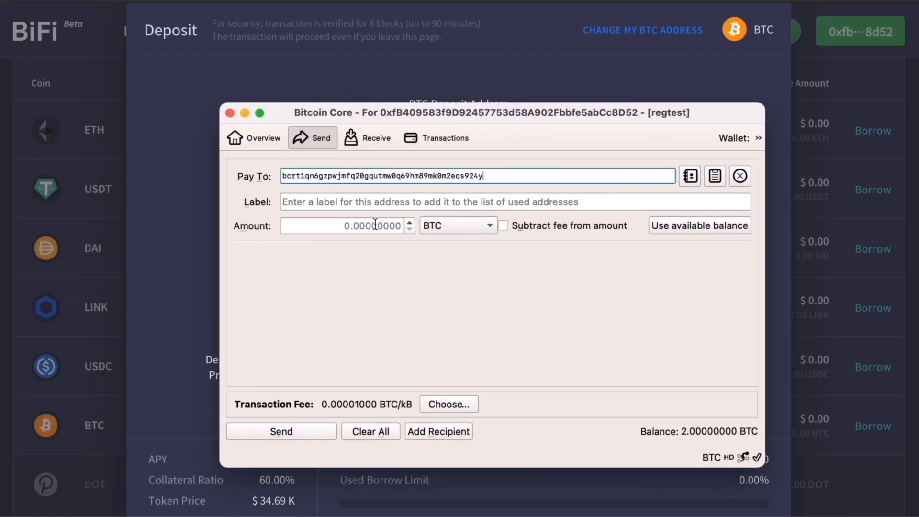
pyautogui.doubleClick(375, 223)
pyautogui.write('0.1')
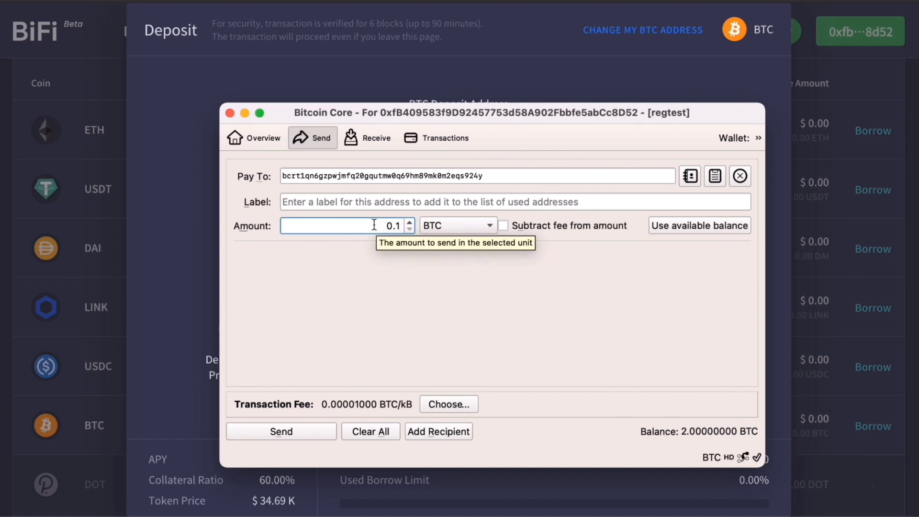
pyautogui.click(307, 425)
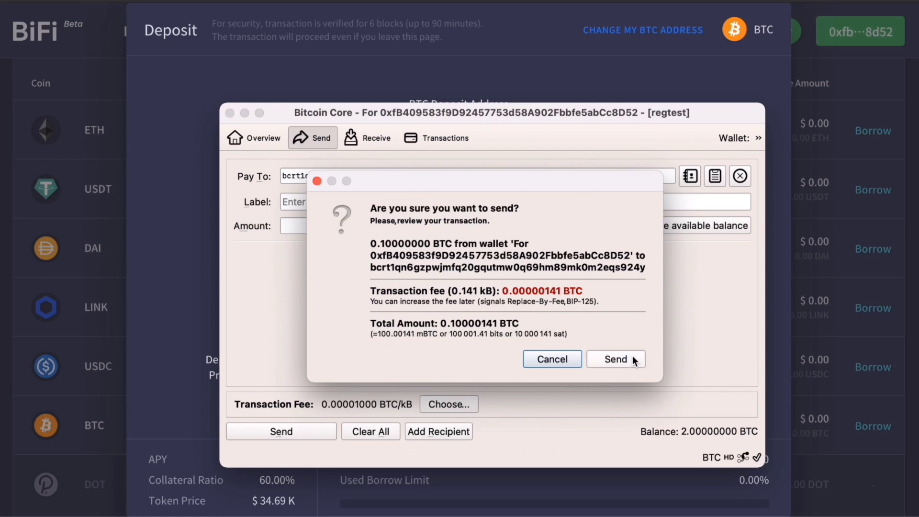
pyautogui.click(633, 358)
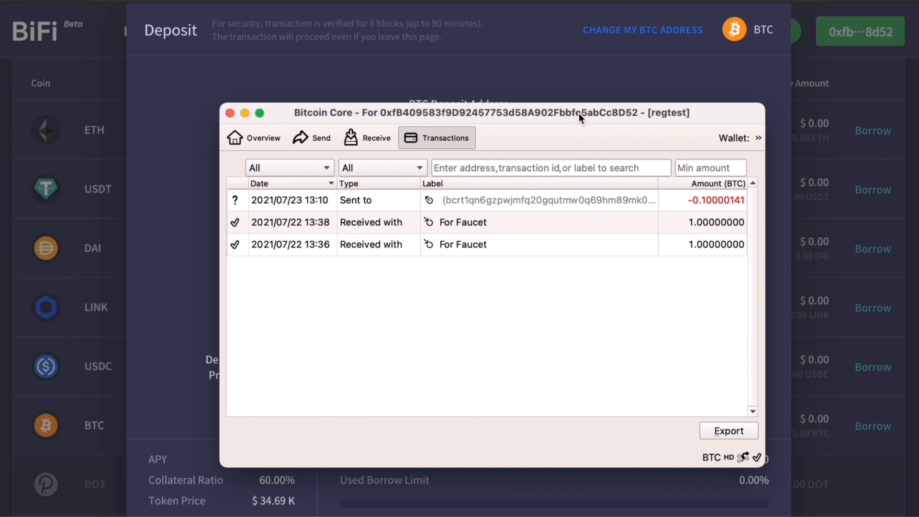
pyautogui.moveTo(579, 113); pyautogui.dragTo(0, 22)
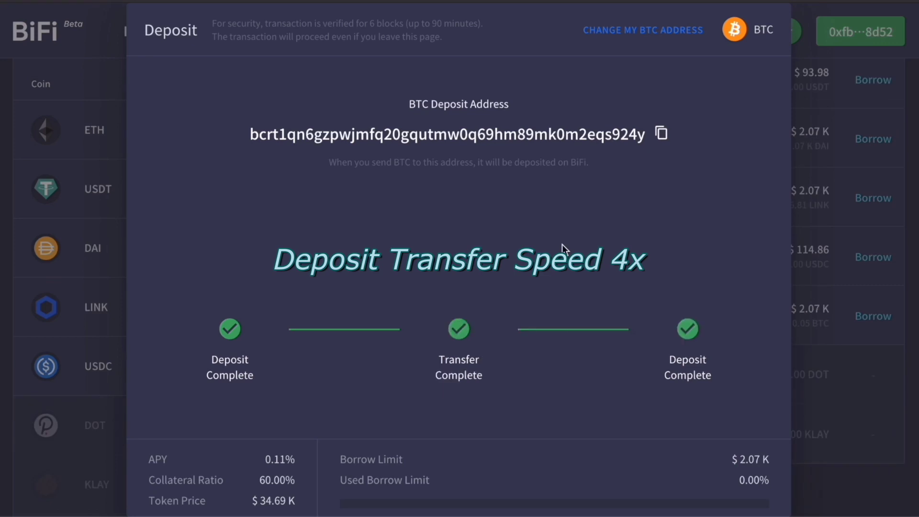
# Close the completed BTC deposit dialog and begin a USDT borrow.
pyautogui.click(835, 337)
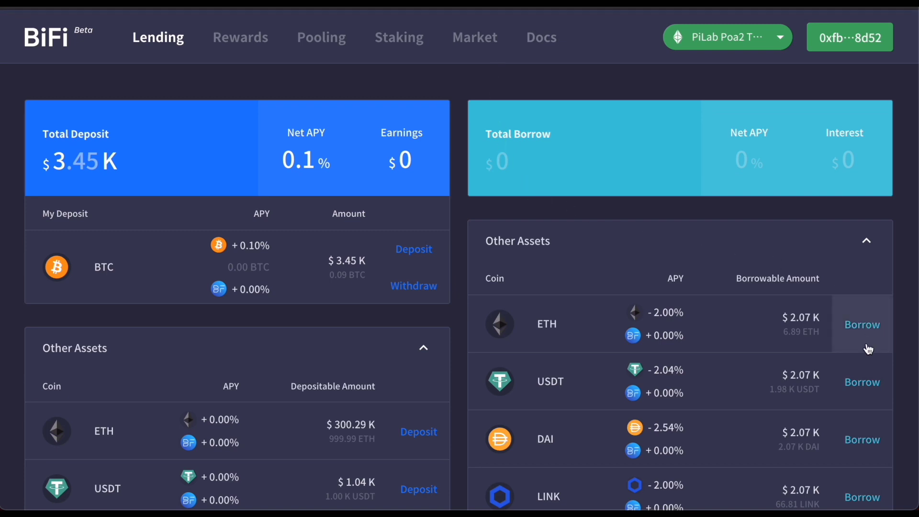
pyautogui.click(864, 383)
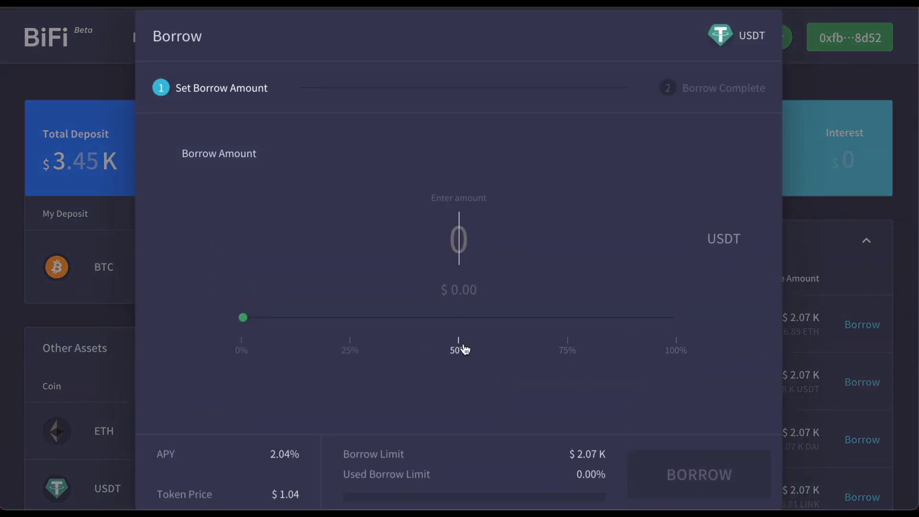
# Borrow 50% of the limit (991.731705 USDT), approving it in MetaMask.
pyautogui.click(463, 350)
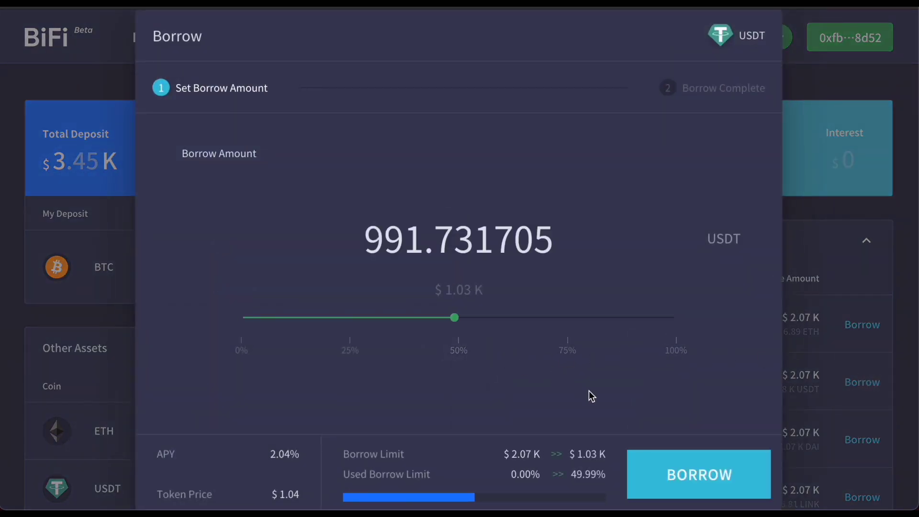
pyautogui.click(676, 472)
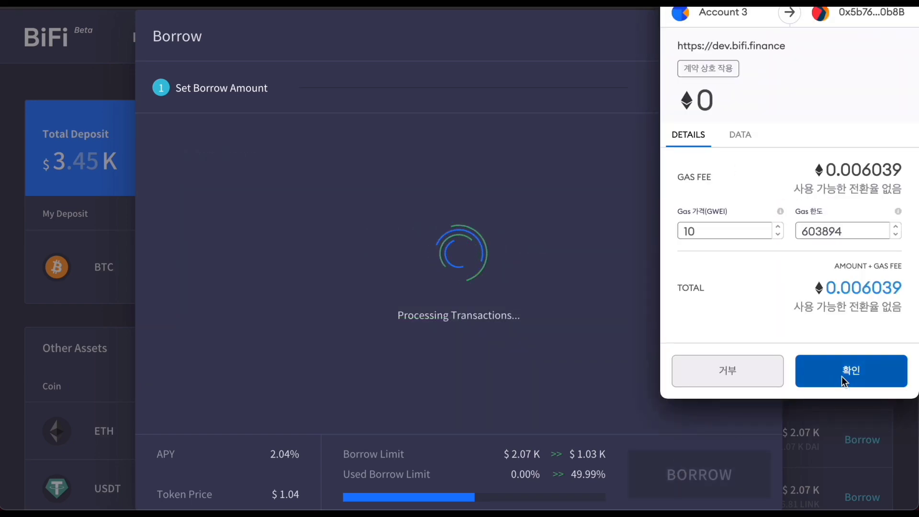
pyautogui.click(842, 380)
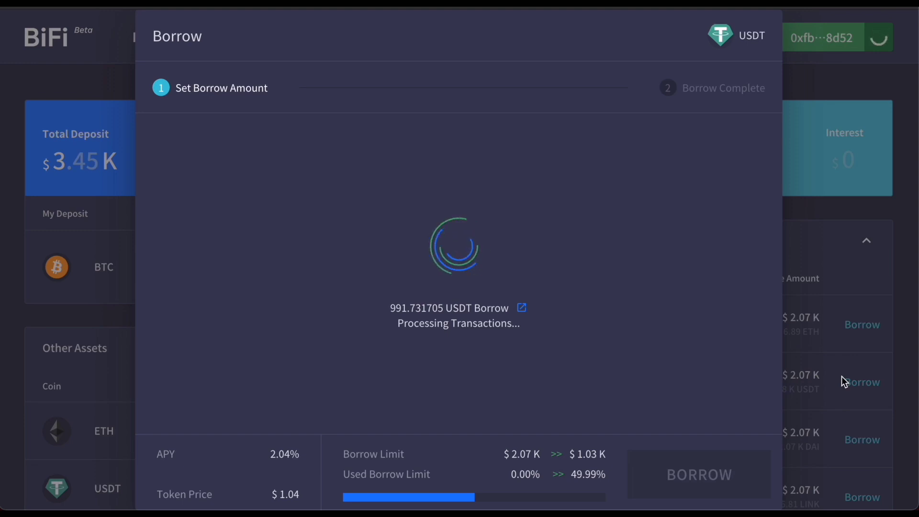
pyautogui.click(713, 471)
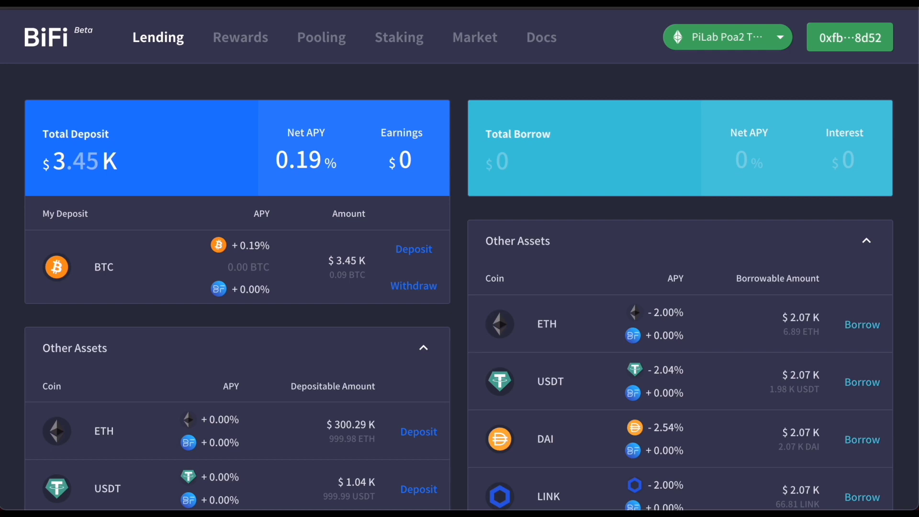
# Borrow 0.03 BTC from the BTC row, approving the transaction in MetaMask.
pyautogui.scroll(-4, 541, 115)
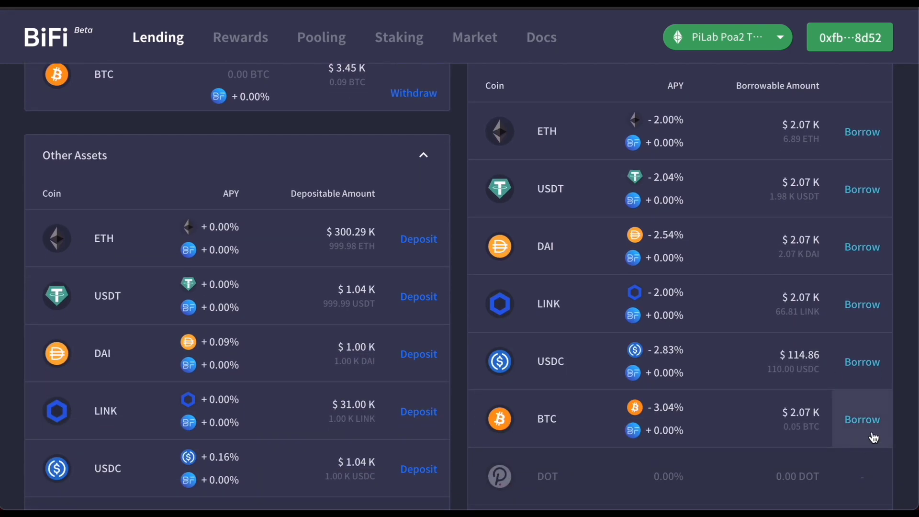
pyautogui.click(874, 438)
pyautogui.click(463, 315)
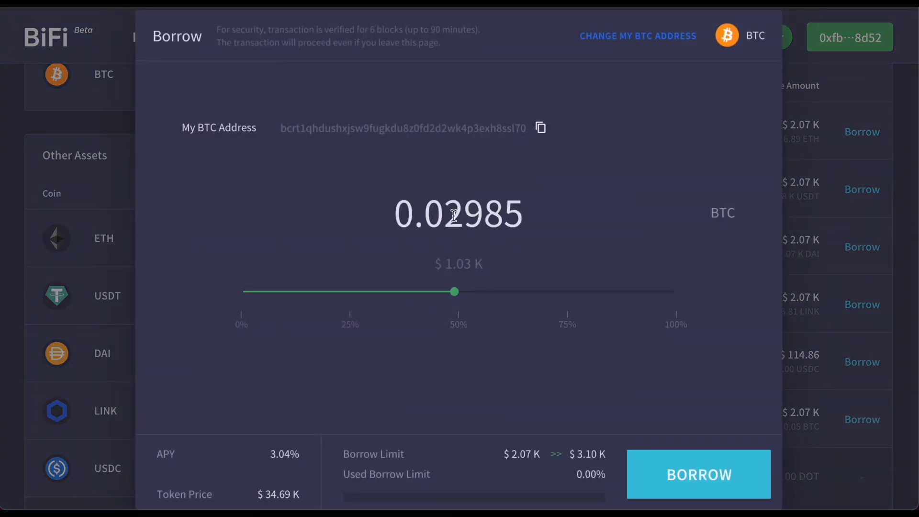
pyautogui.moveTo(453, 215); pyautogui.dragTo(556, 213)
pyautogui.write('3')
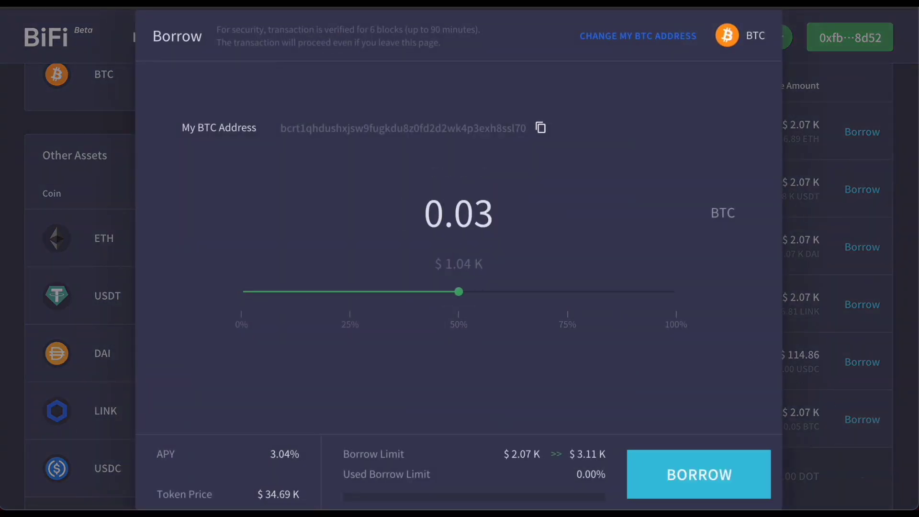
pyautogui.click(691, 458)
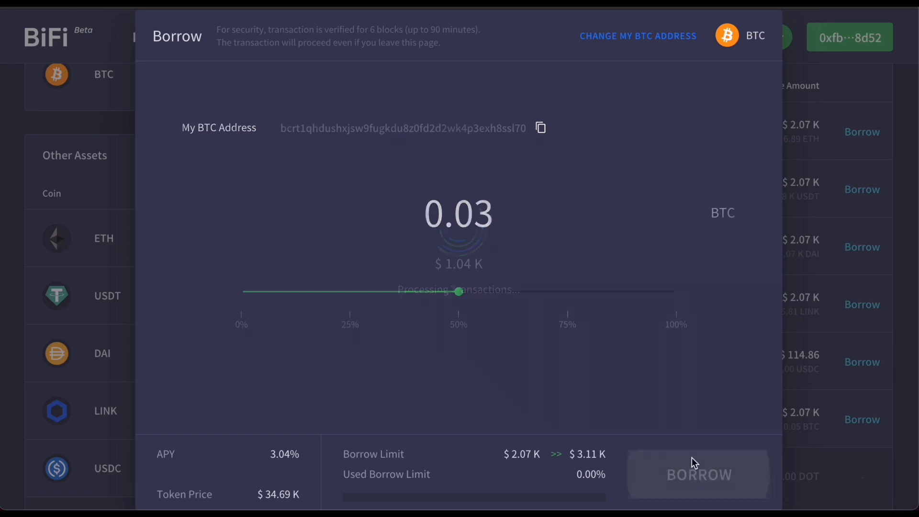
pyautogui.click(835, 372)
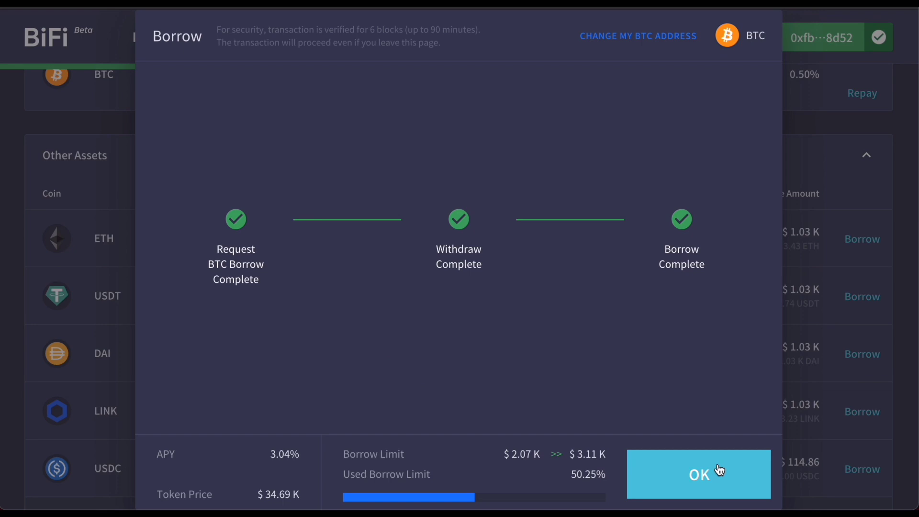
pyautogui.click(700, 474)
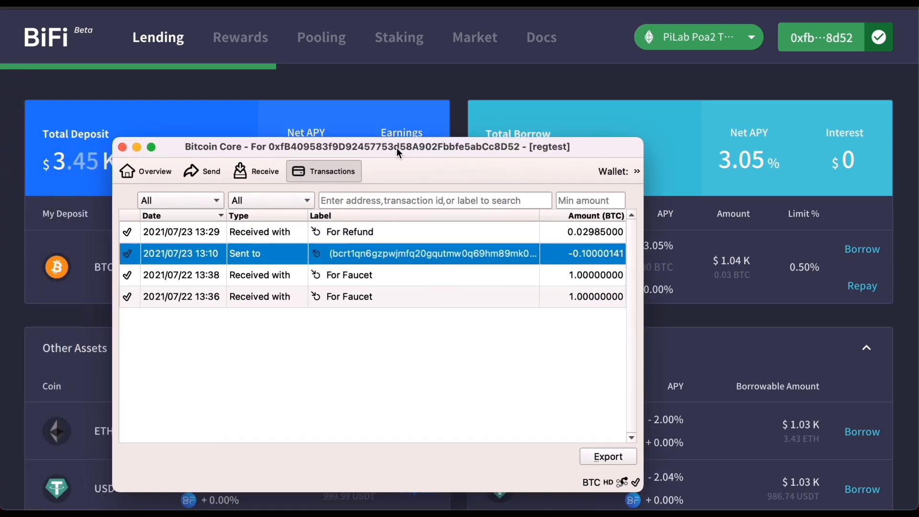
# Inspect the received 0.02985 BTC For Refund entry, then view the wallet Overview.
pyautogui.click(408, 207)
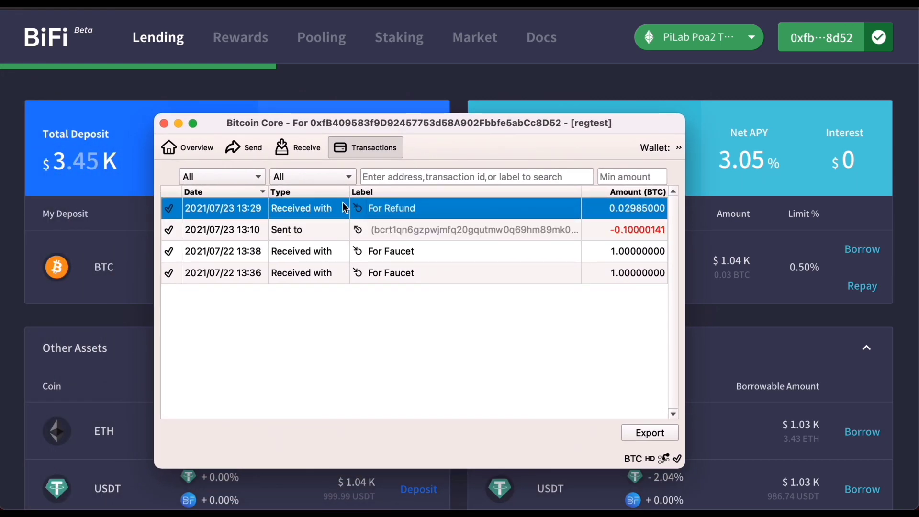
pyautogui.click(191, 146)
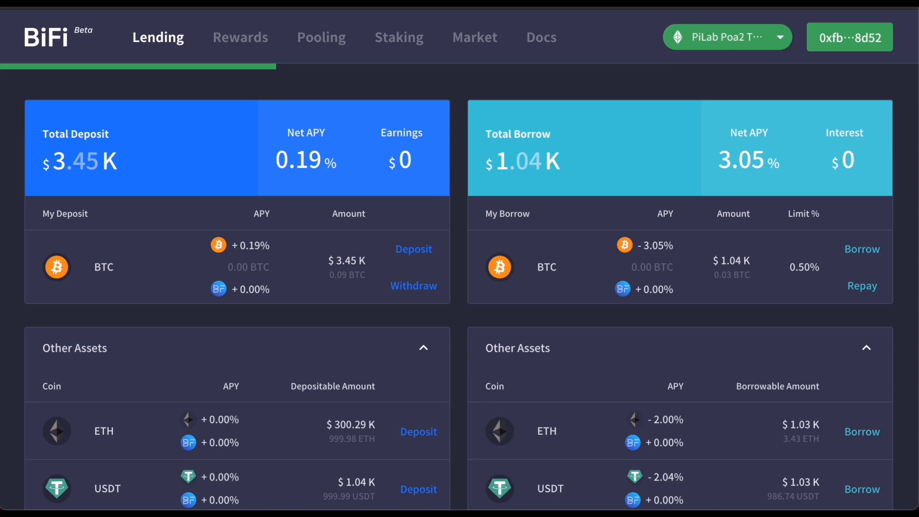
# Withdraw 0.04 BTC from the BTC deposit, approving it in MetaMask.
pyautogui.click(426, 287)
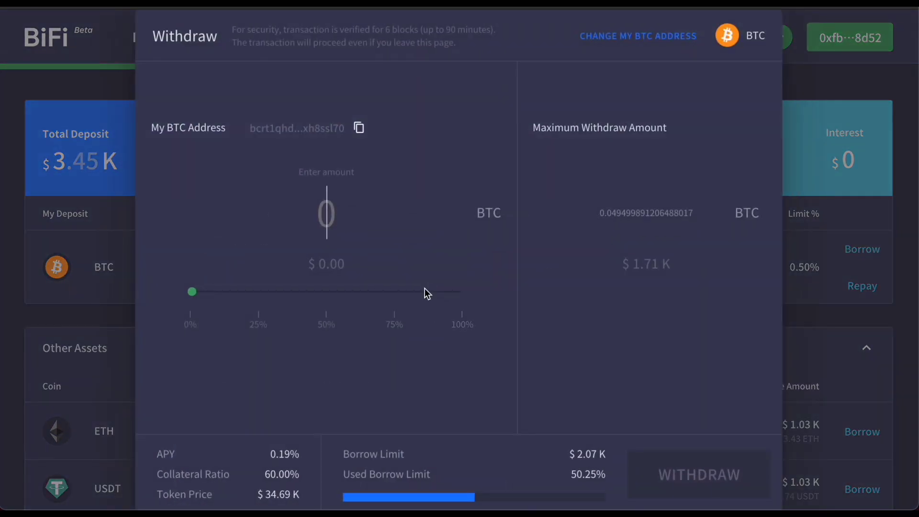
pyautogui.write('0.04')
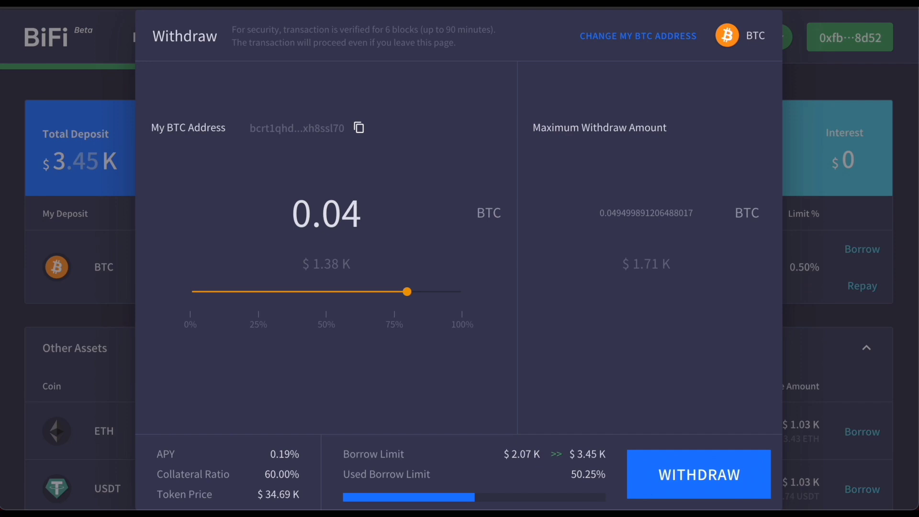
pyautogui.click(718, 483)
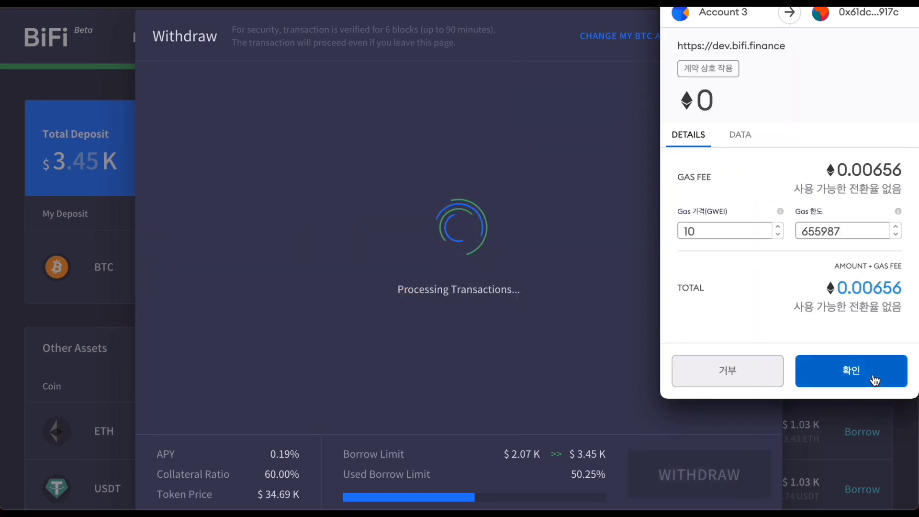
pyautogui.click(875, 378)
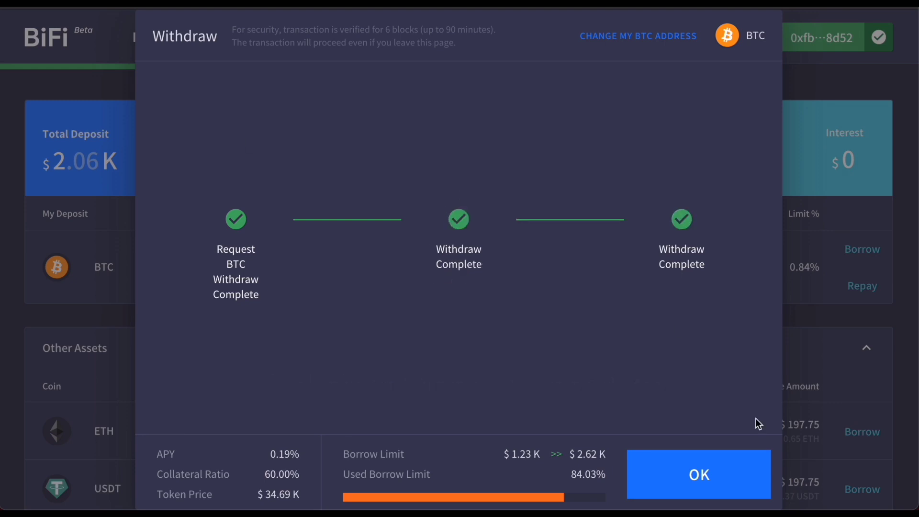
pyautogui.click(709, 474)
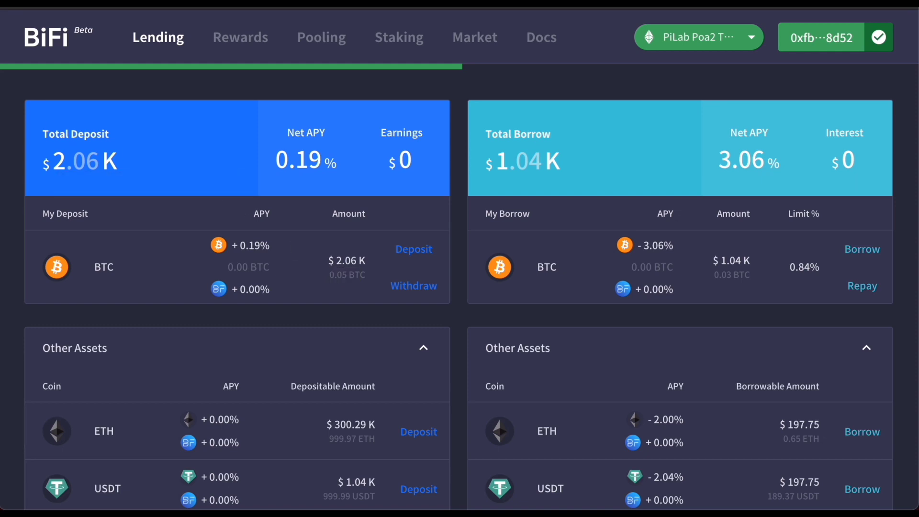
# Check Bitcoin Core's overview for the 0.0398 BTC refund and 1.96964859 BTC balance, then return to BiFi.
pyautogui.moveTo(0, 90); pyautogui.dragTo(578, 90)
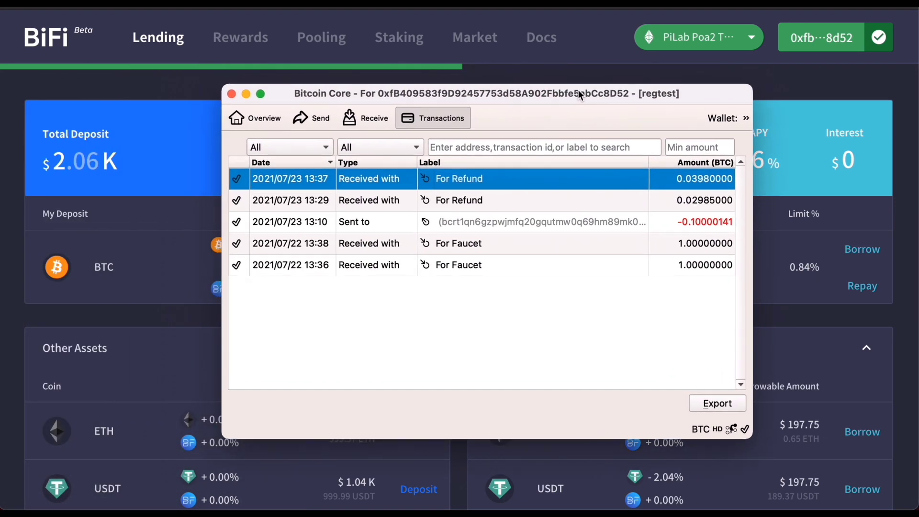
pyautogui.click(267, 120)
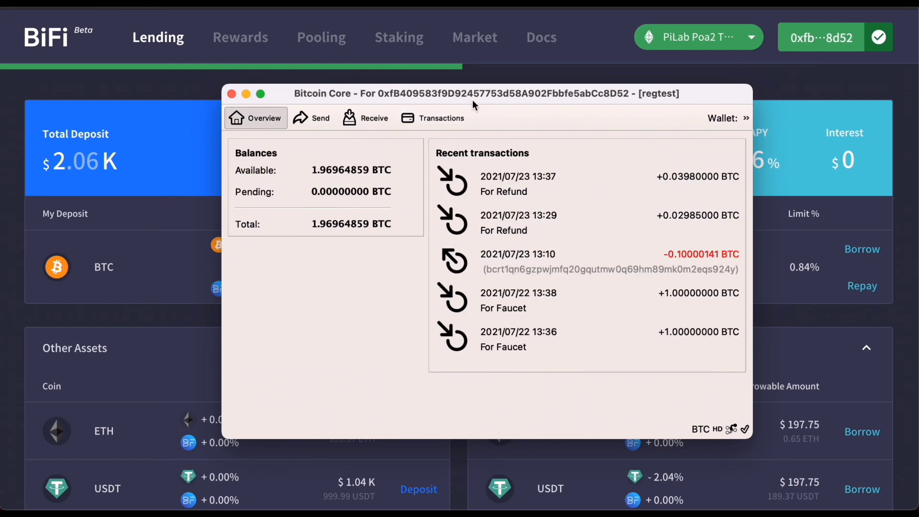
pyautogui.moveTo(473, 100); pyautogui.dragTo(0, 15)
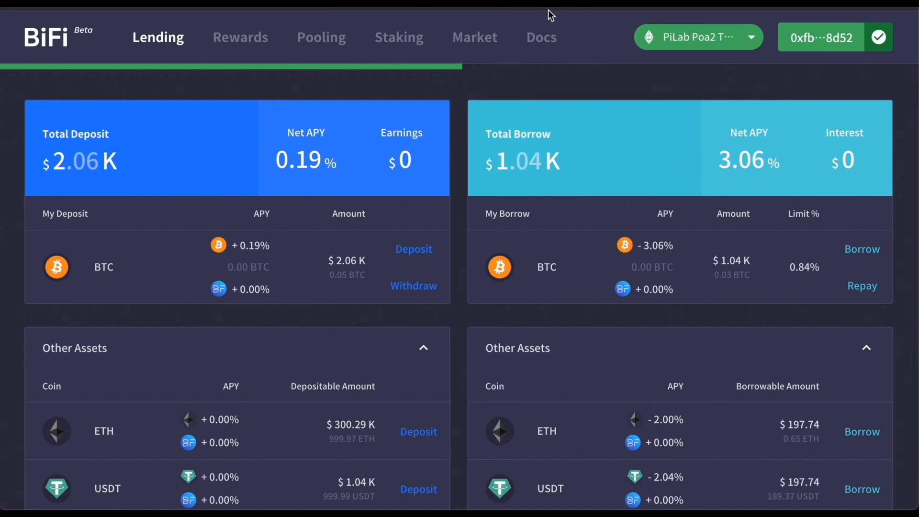